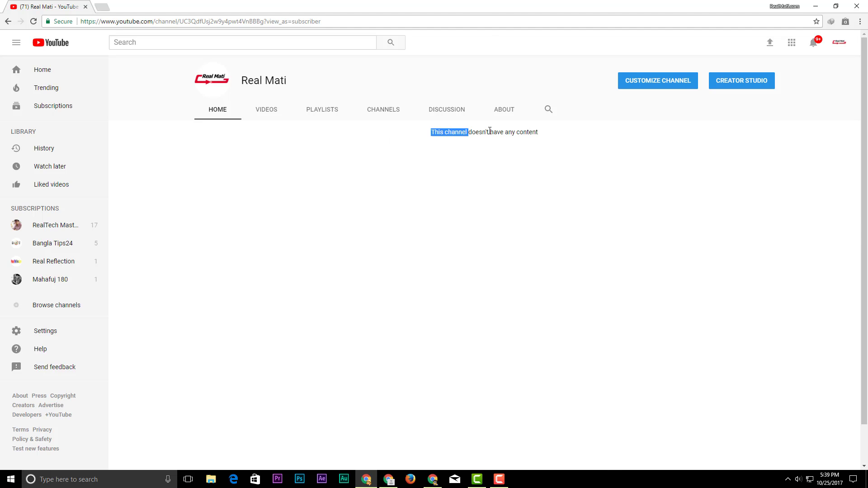
Open the channel icon for editing in the Google account and start uploading a new profile photo.
click(503, 148)
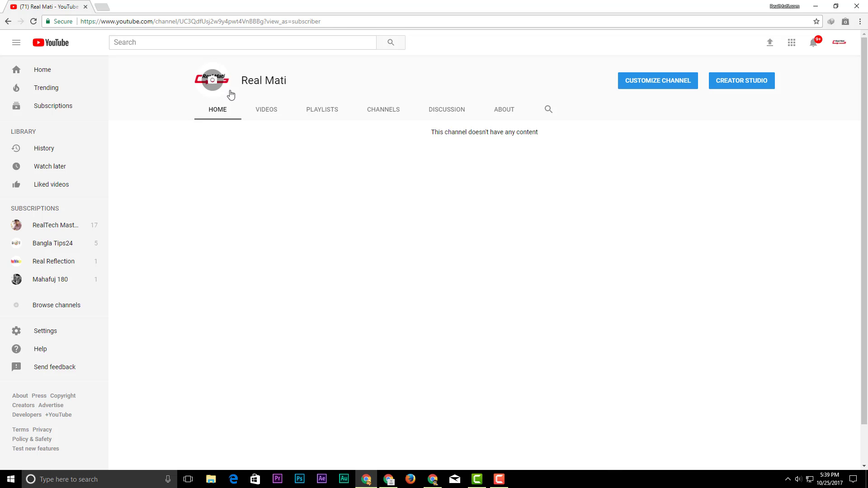
mouse_move(212, 84)
click(212, 84)
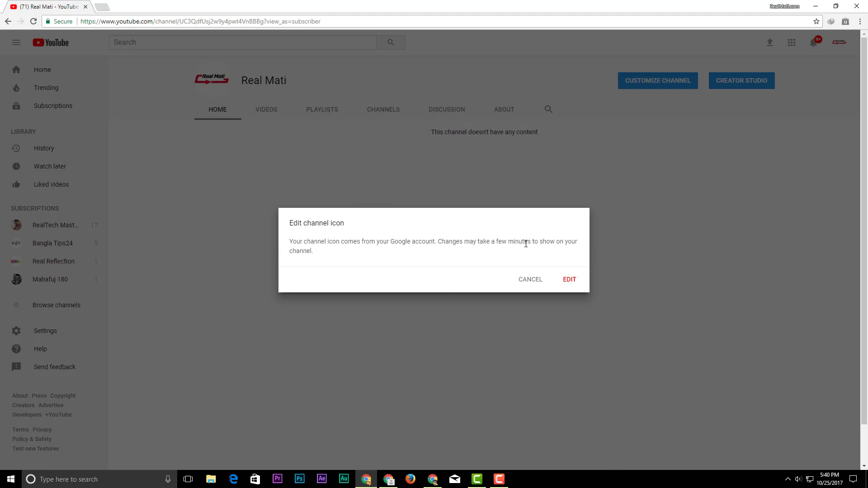
click(569, 279)
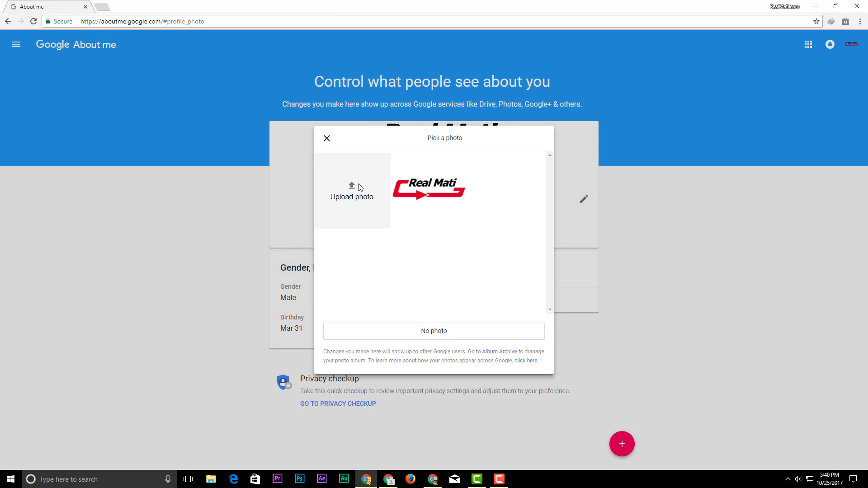
click(360, 188)
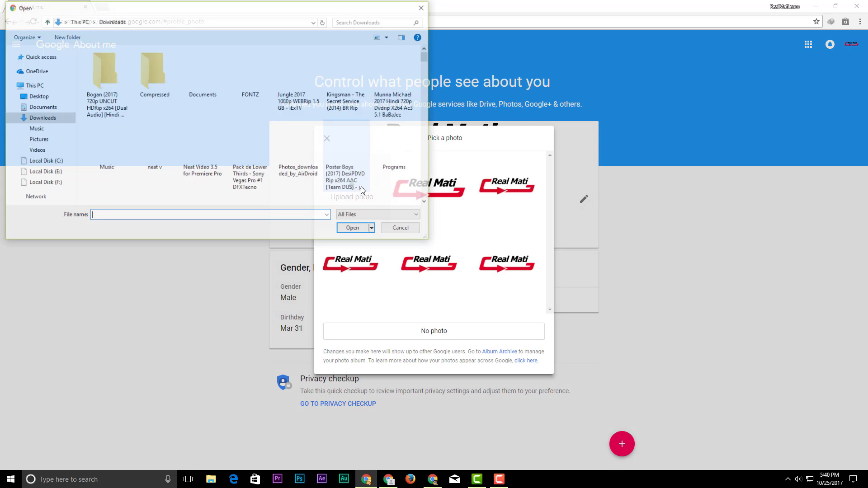
Upload the thumbs-up image like-2633137__340 from the Desktop as the profile photo, cropped to the whole picture.
scroll(290, 172, down, 6)
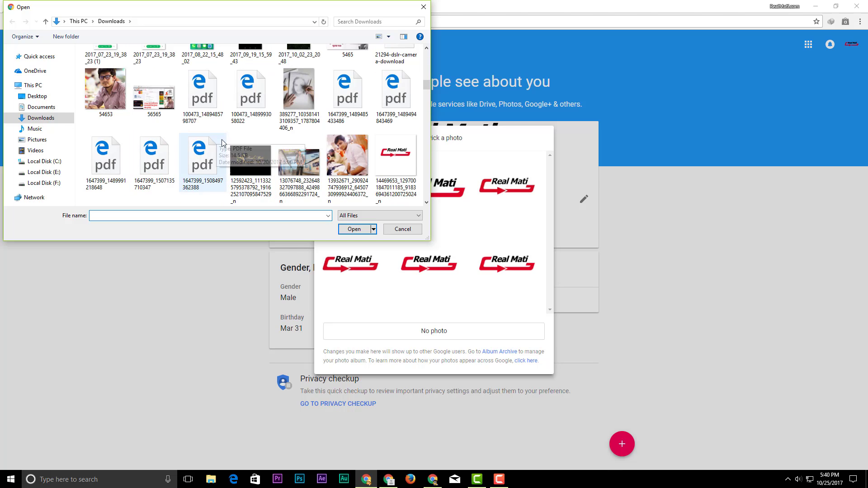
click(43, 96)
scroll(261, 143, down, 5)
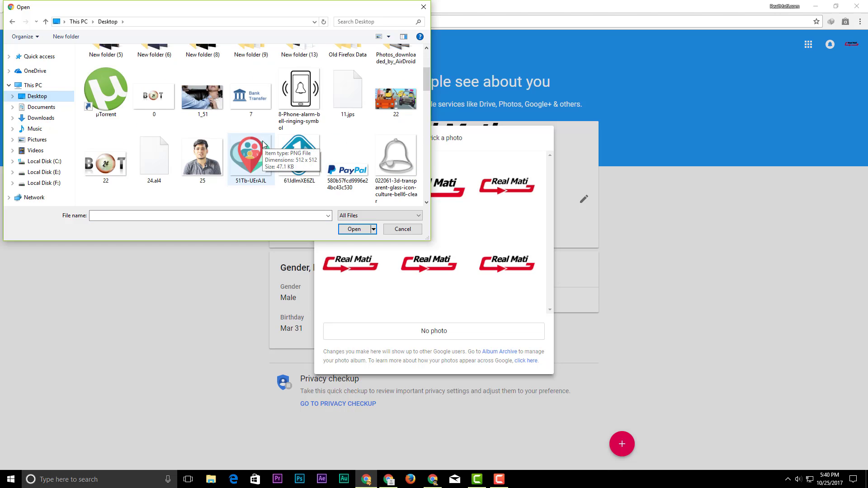
scroll(258, 142, down, 5)
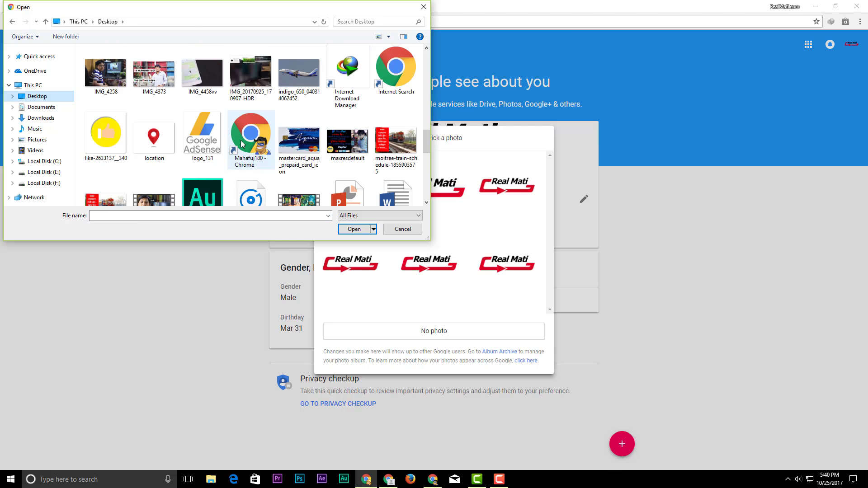
click(153, 136)
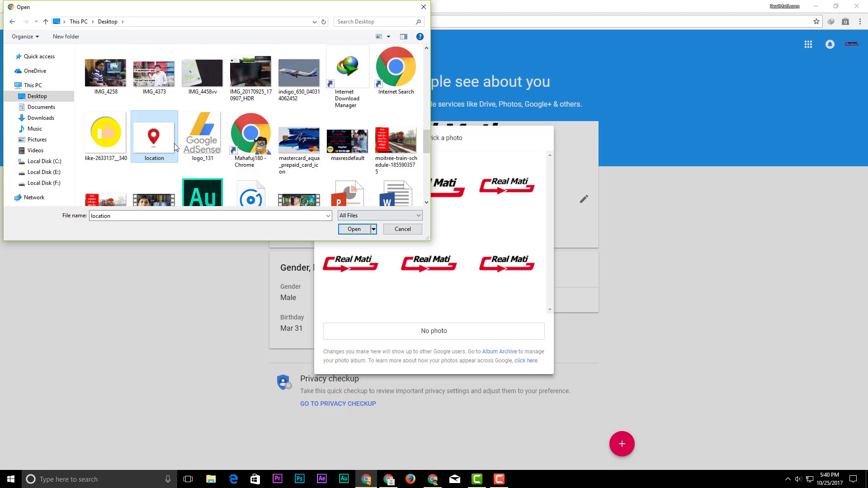
click(106, 135)
click(354, 229)
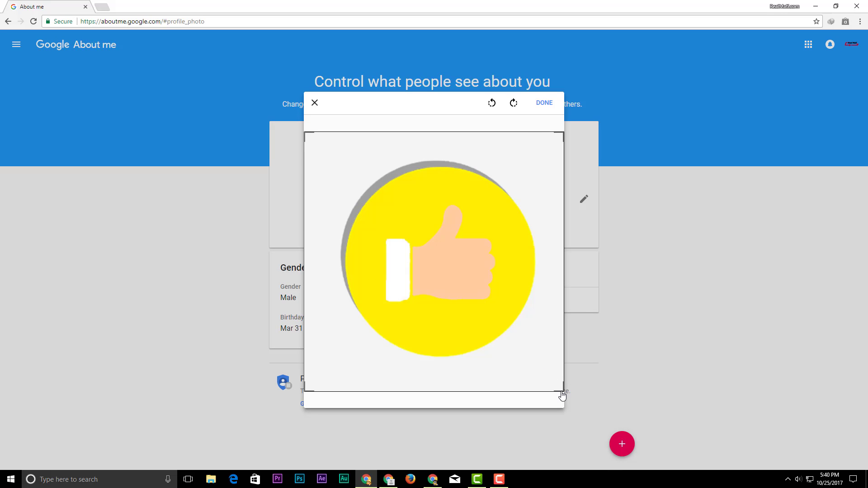
mouse_move(563, 392)
mouse_down()
mouse_move(545, 365)
mouse_move(564, 392)
mouse_up()
click(544, 103)
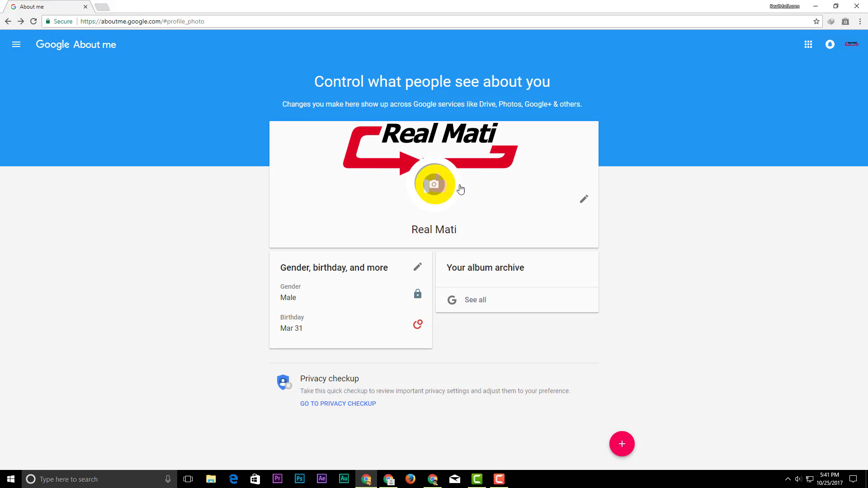
Return to YouTube, open the account's own channel page and enter its customization view.
click(139, 23)
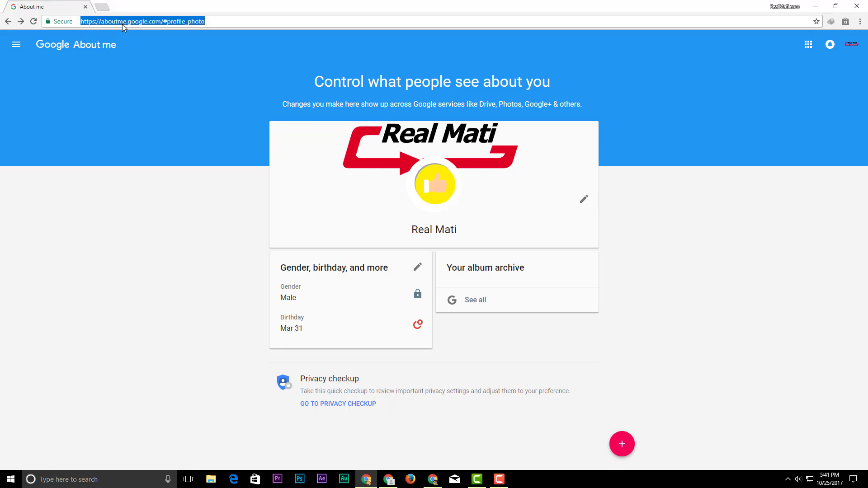
text(y)
key(Return)
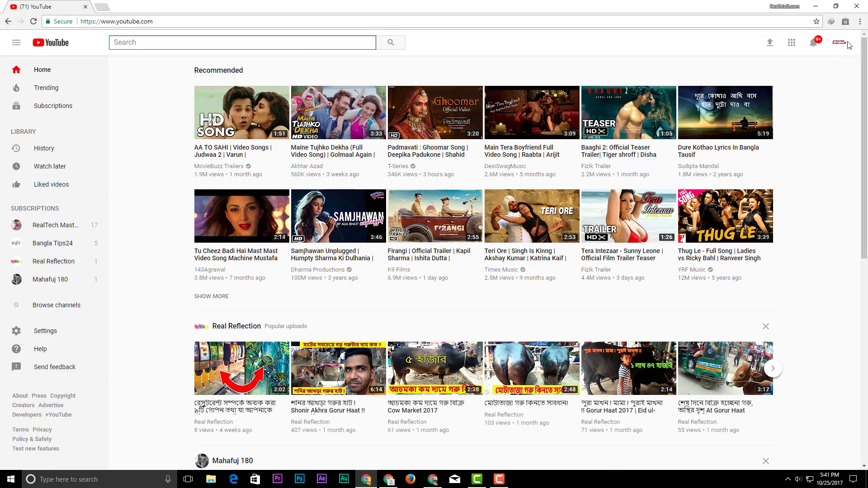
click(842, 45)
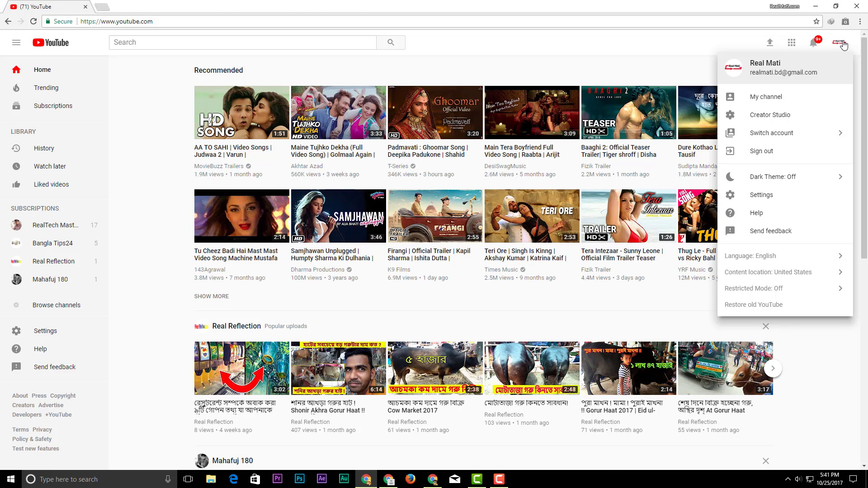
click(783, 98)
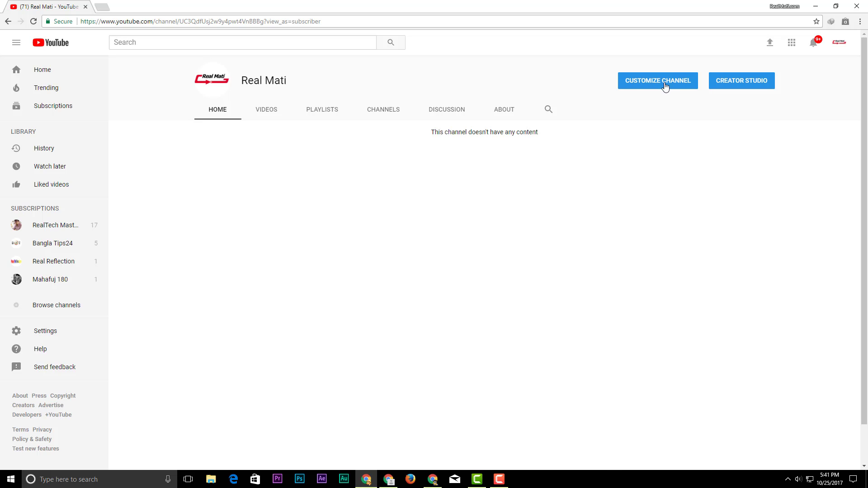
click(682, 91)
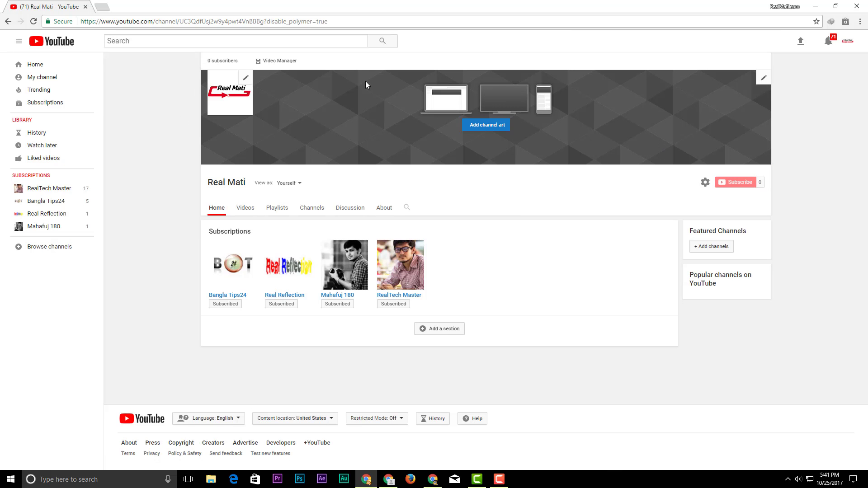
Dismiss the channel icon dialog and open the channel art picker for the banner.
click(246, 82)
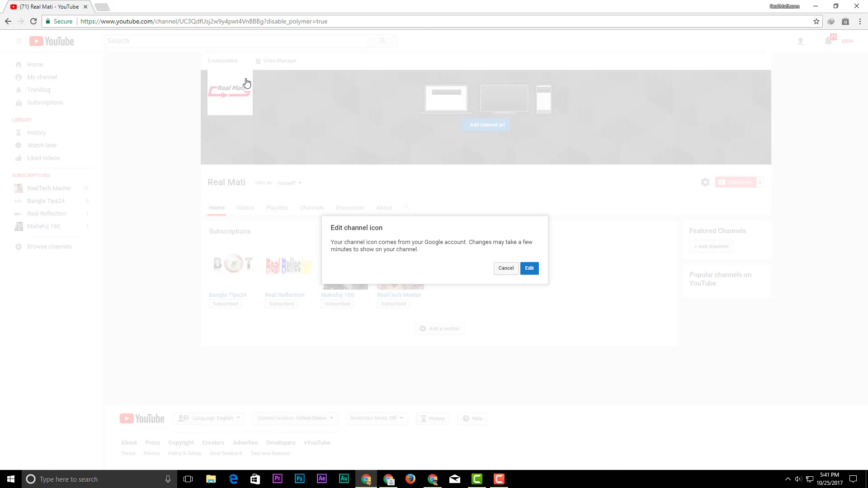
click(508, 270)
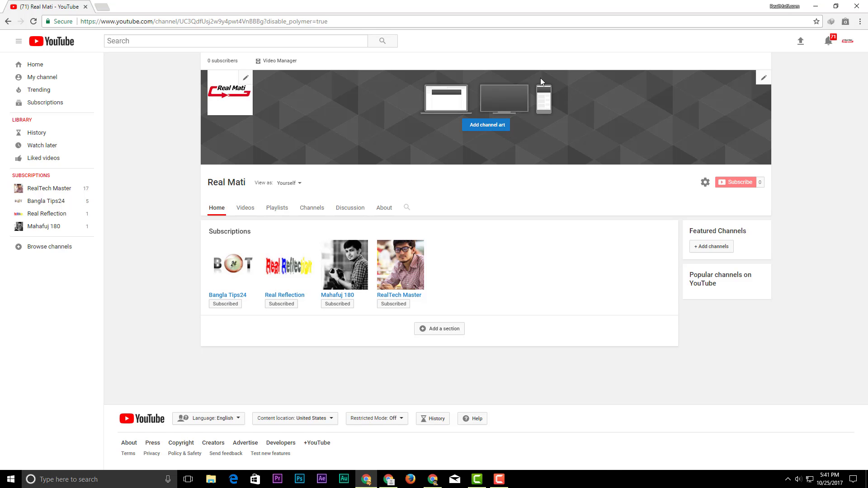
click(763, 79)
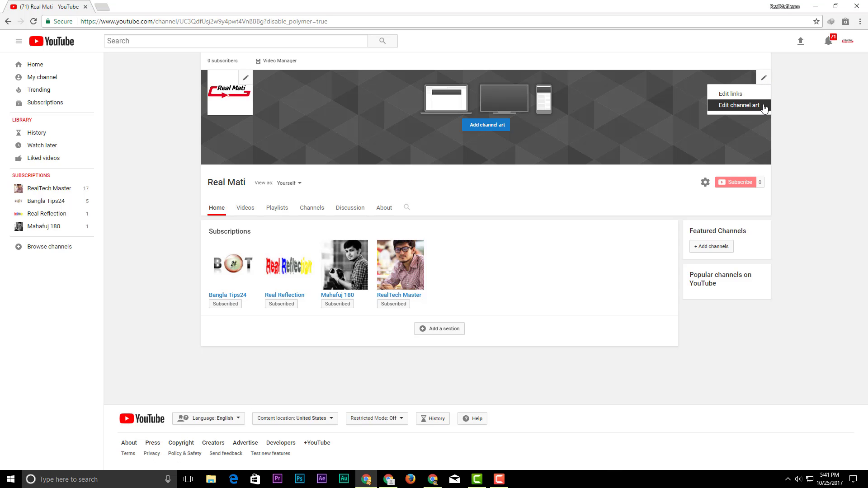
click(482, 127)
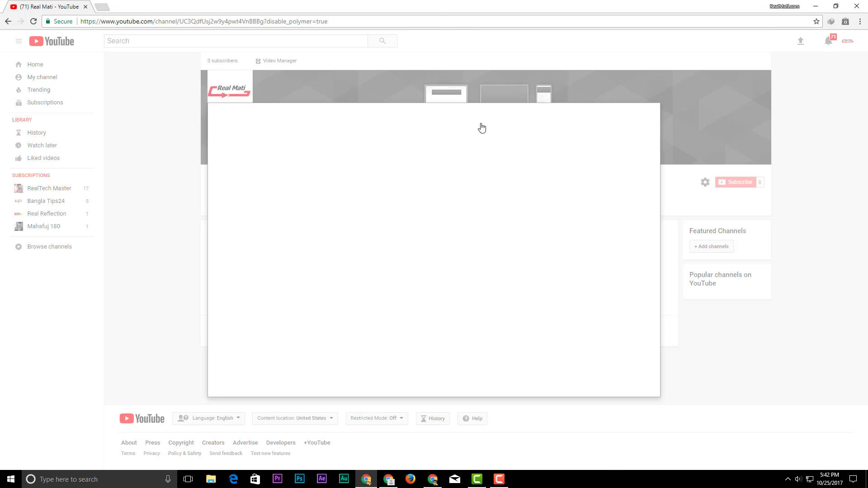
click(419, 275)
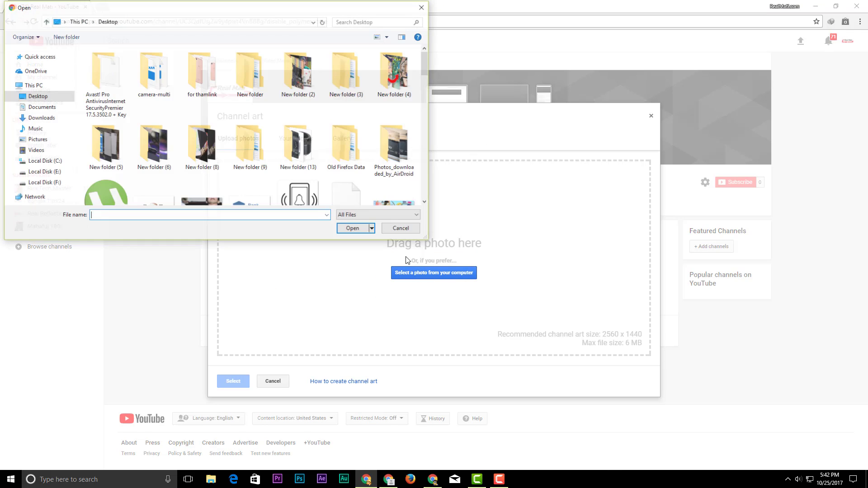
scroll(297, 161, down, 1)
click(422, 9)
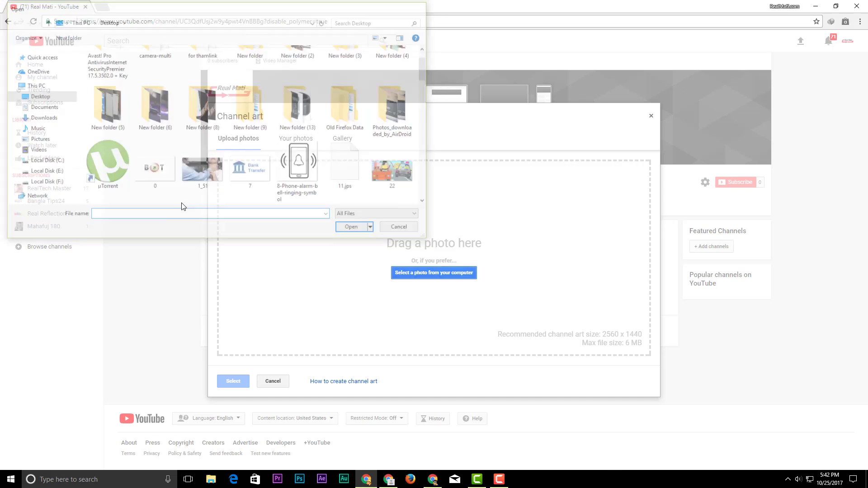
Choose the gallery photo of the green wall with the "A day without laughter is a day wasted" sign as channel art.
click(295, 138)
click(335, 143)
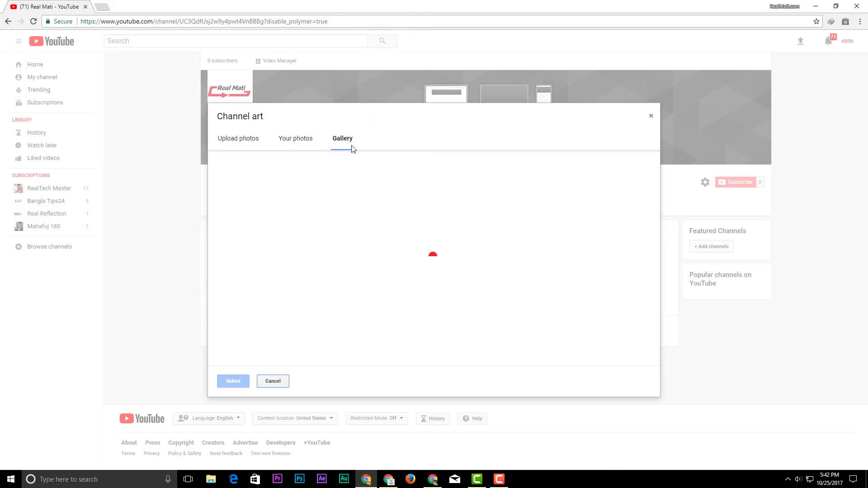
scroll(360, 259, down, 1)
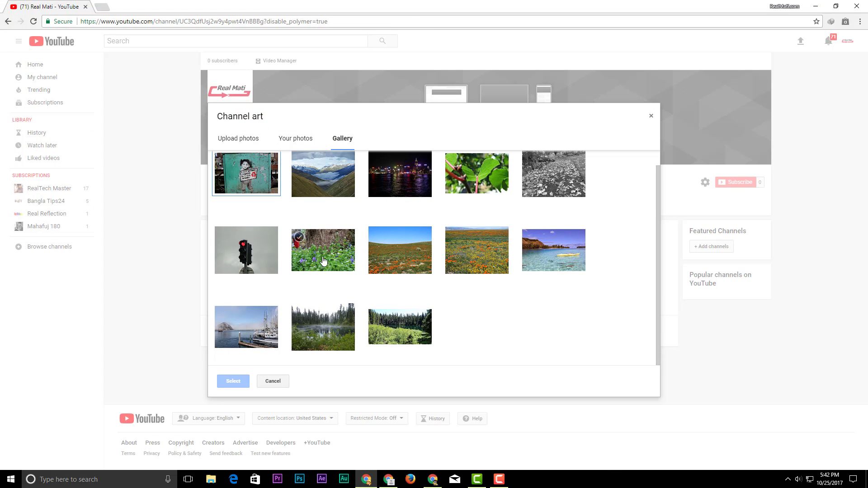
scroll(389, 260, up, 1)
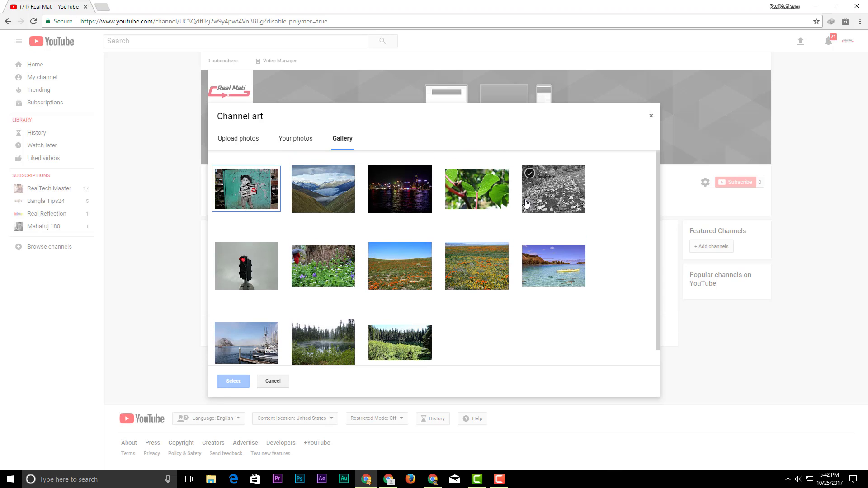
click(243, 193)
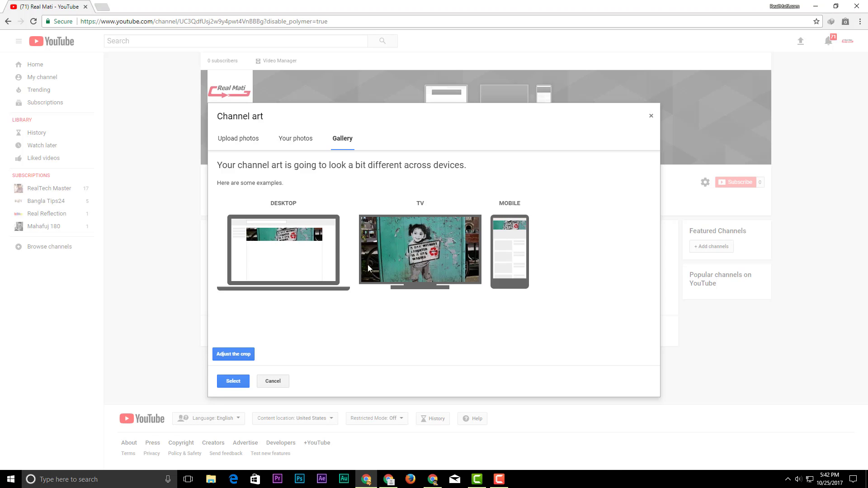
Adjust the crop region of the selected banner photo and apply it as the channel art.
click(234, 354)
mouse_move(481, 299)
mouse_down()
mouse_move(482, 283)
mouse_move(486, 302)
mouse_up()
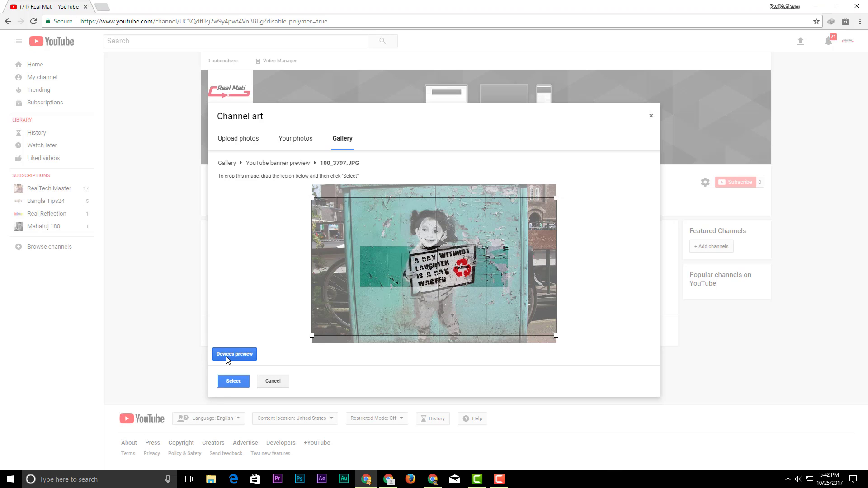
click(234, 382)
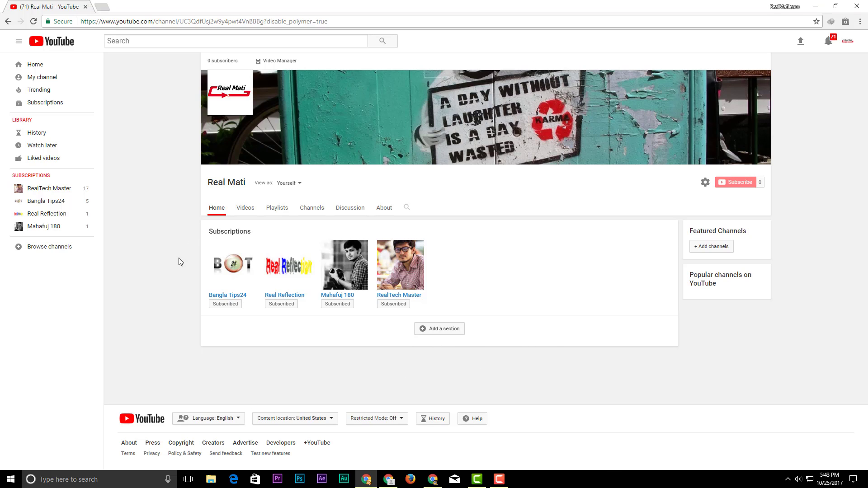
Switch "Keep all my liked videos private" off and back on in the channel settings.
click(705, 183)
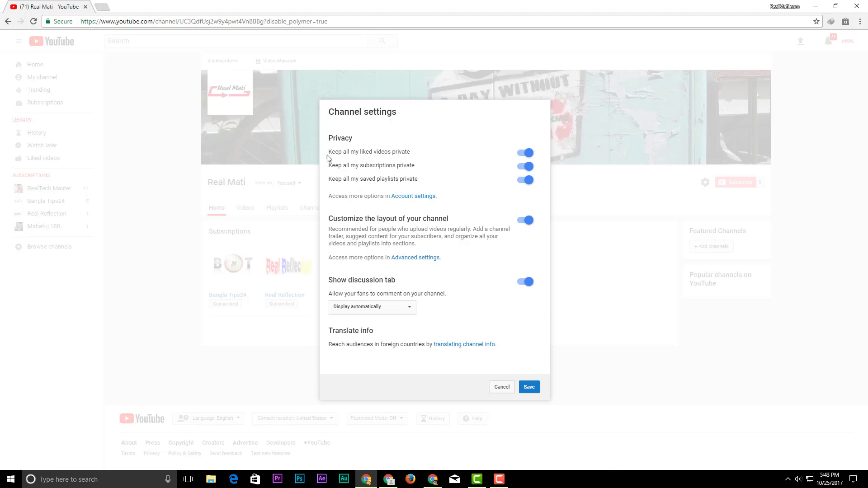
drag(335, 153, 413, 153)
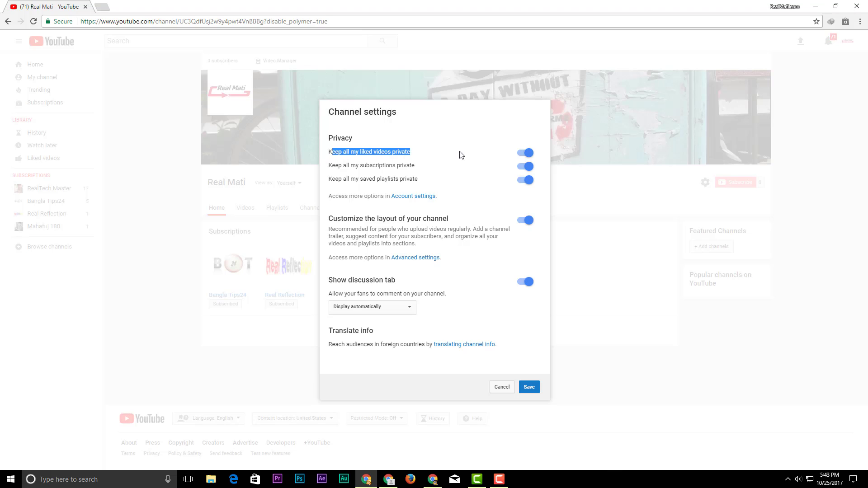
click(525, 153)
click(526, 153)
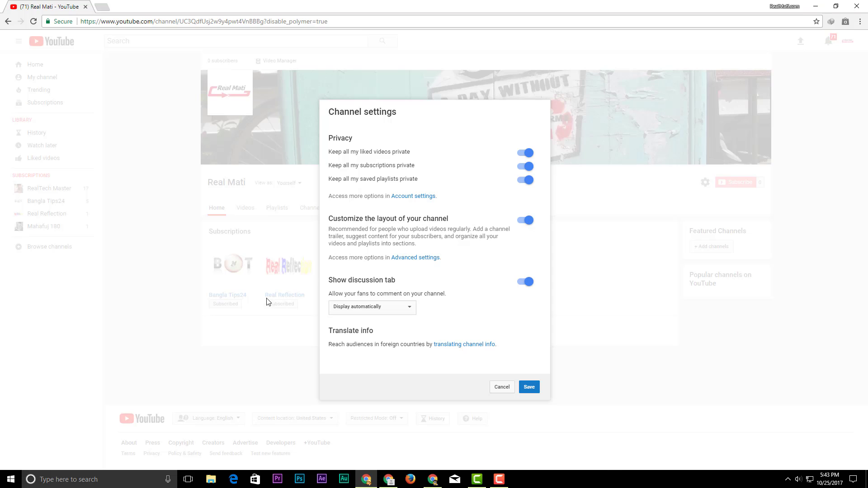
Review the channel's advanced settings from top to bottom, then return to the channel page.
click(422, 258)
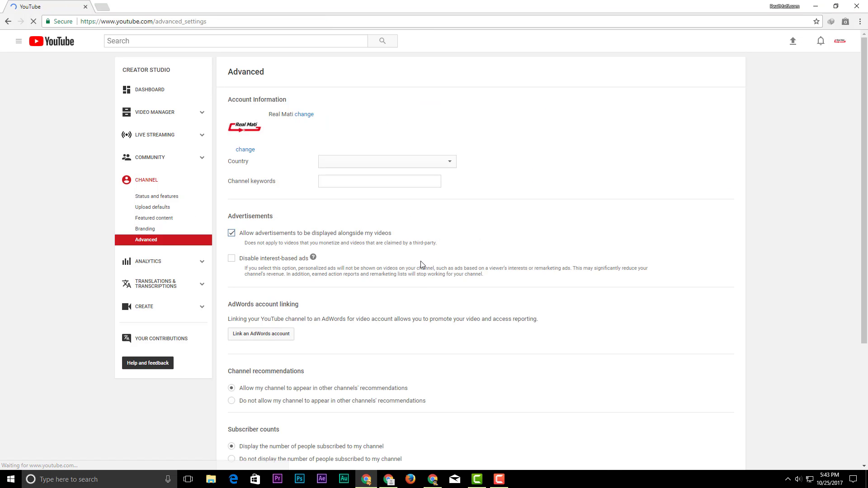
scroll(441, 314, down, 4)
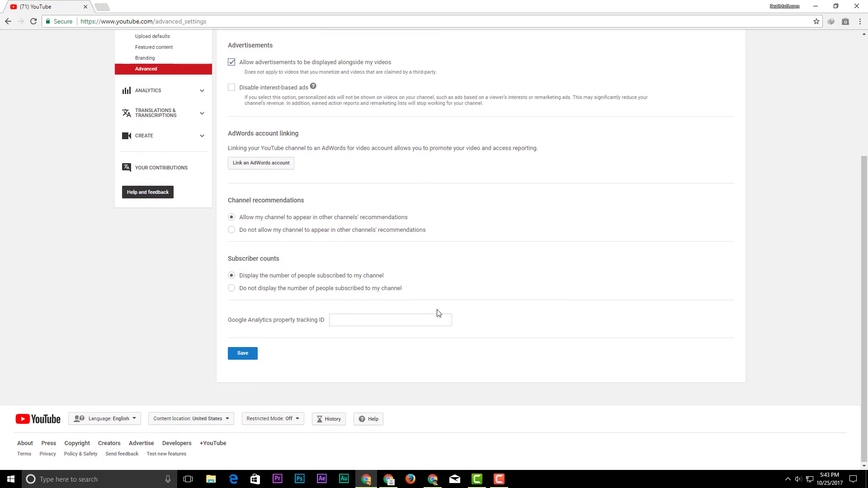
scroll(197, 169, up, 4)
click(8, 21)
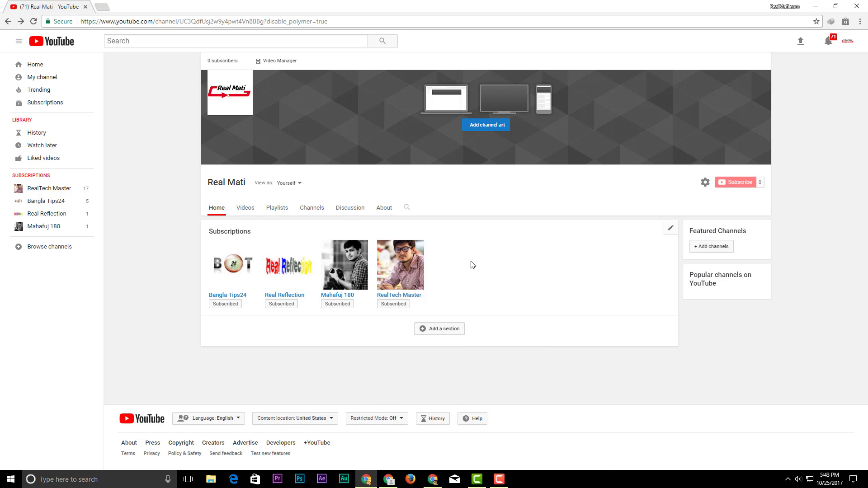
Start a new section on the channel's home page and look through its available content types.
click(454, 334)
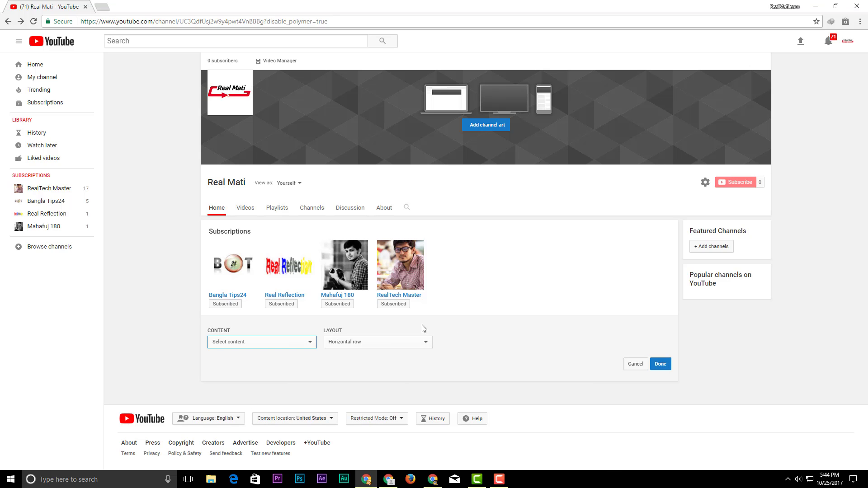
click(259, 346)
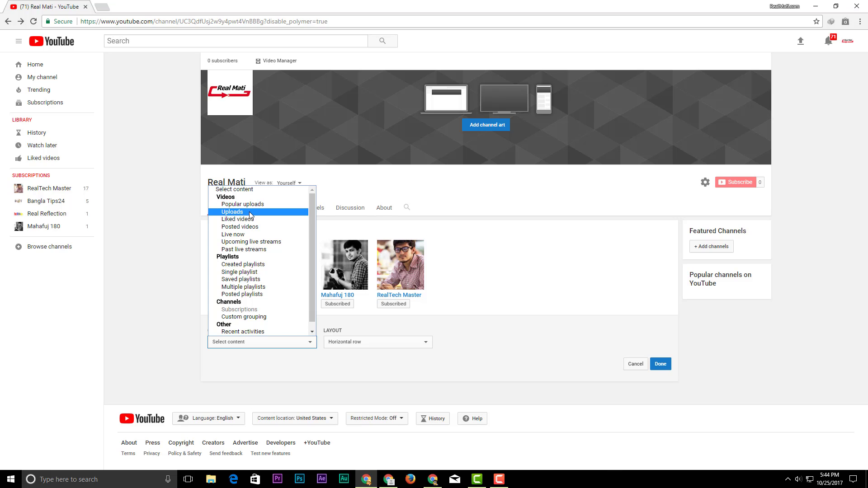
click(133, 197)
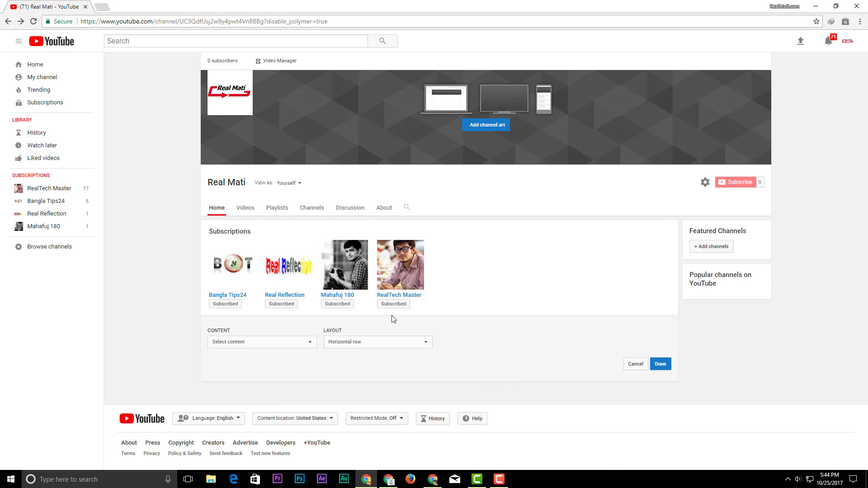
Examine how the home page sections are arranged on the RealTech Master channel in the other browser window, then return to the Real Mati channel.
mouse_move(387, 483)
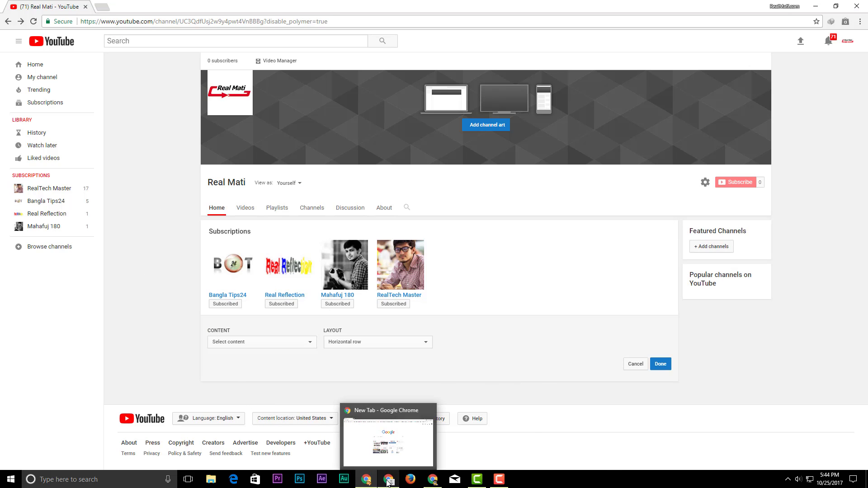
click(388, 482)
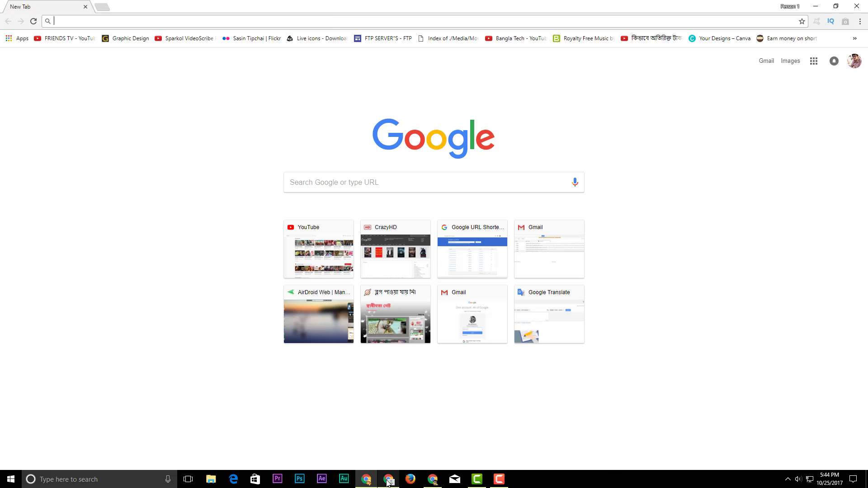
key(alt+Tab)
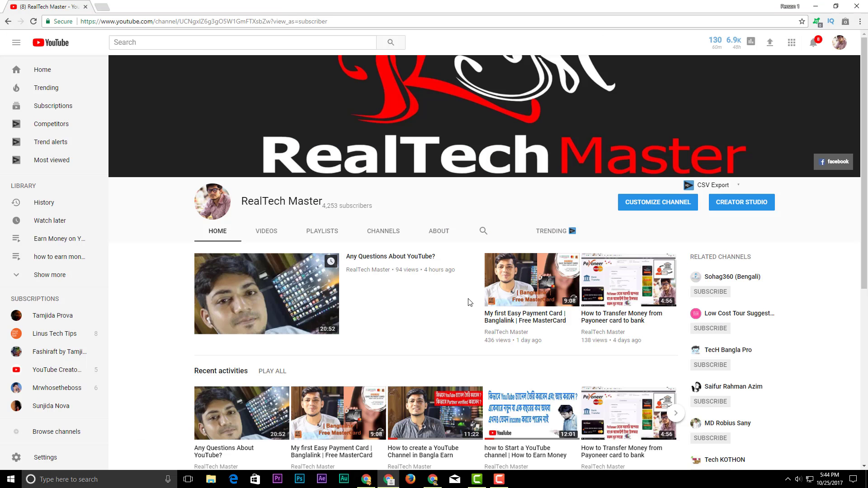
scroll(489, 119, down, 3)
scroll(560, 291, down, 4)
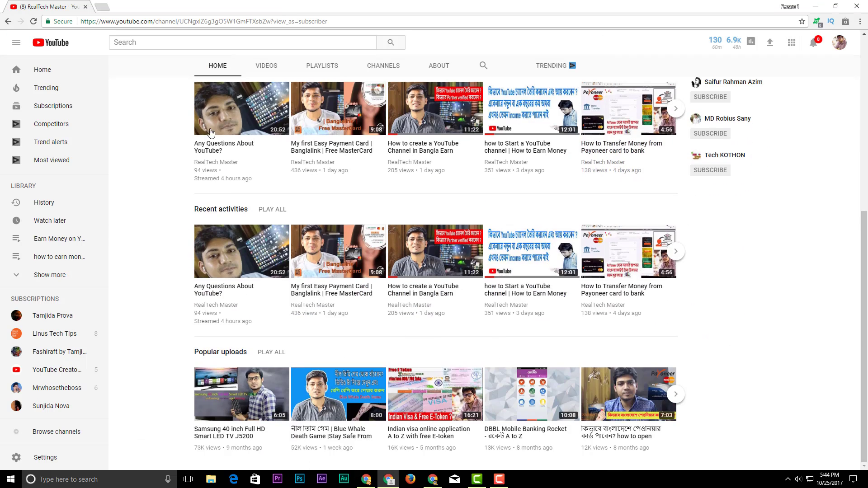
scroll(178, 219, up, 3)
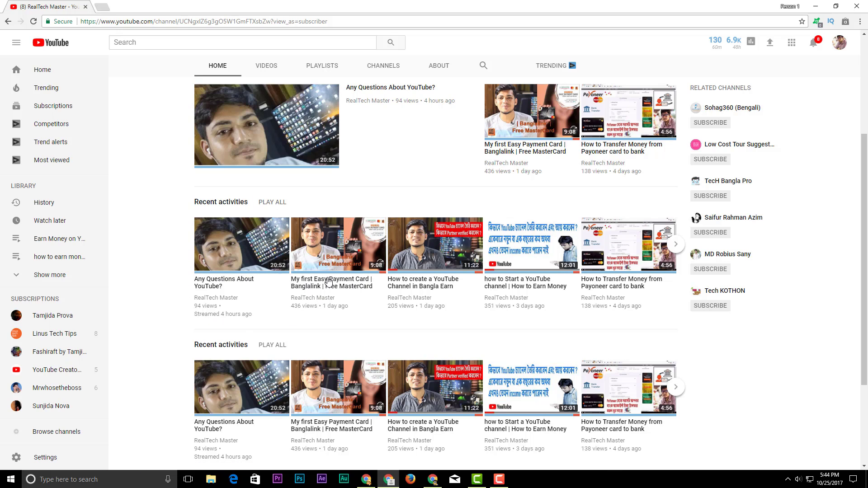
scroll(562, 276, down, 3)
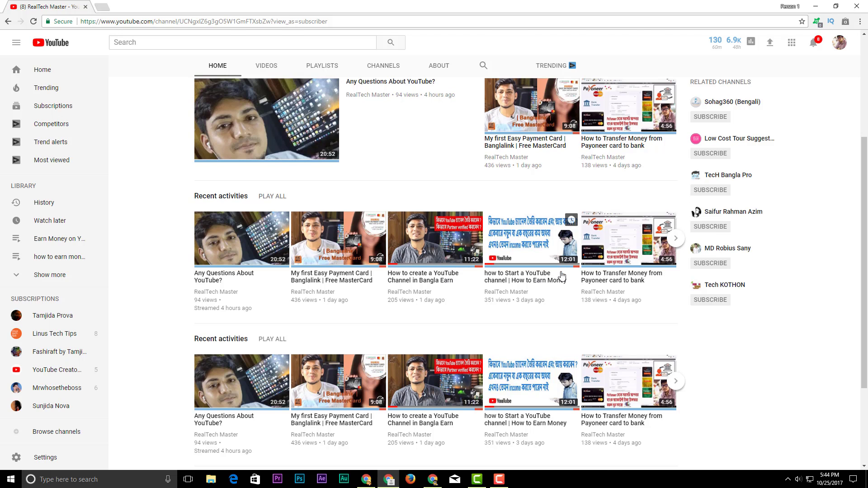
scroll(562, 276, down, 3)
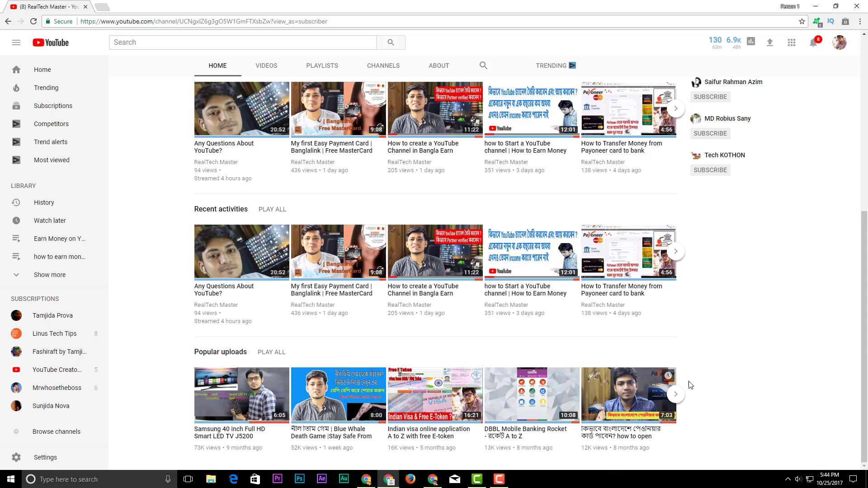
scroll(710, 398, up, 5)
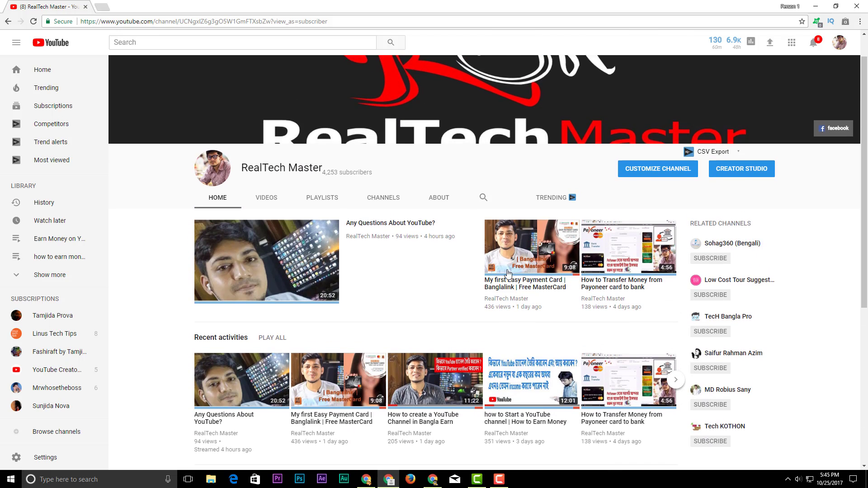
scroll(506, 271, down, 1)
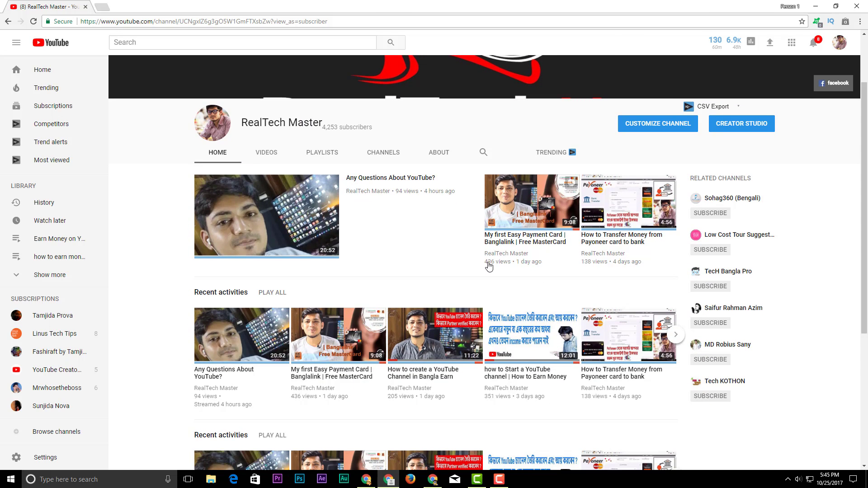
click(388, 480)
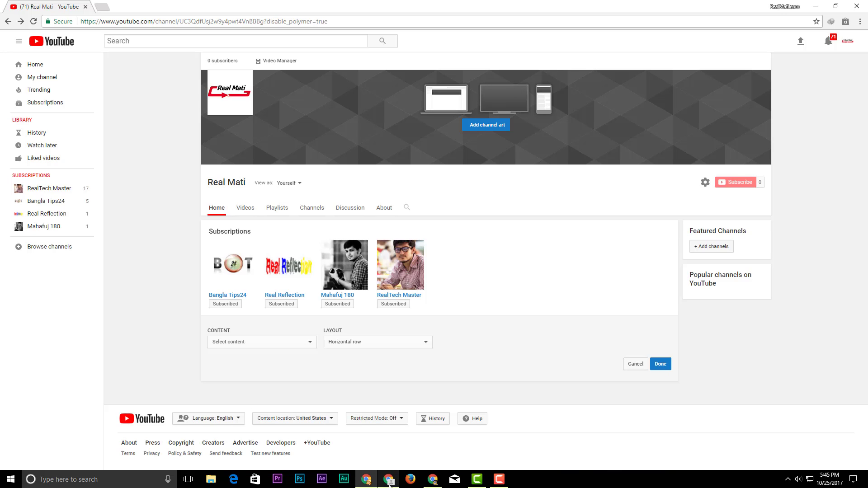
Add a Popular uploads section to the channel's home page with the Vertical list layout.
click(235, 344)
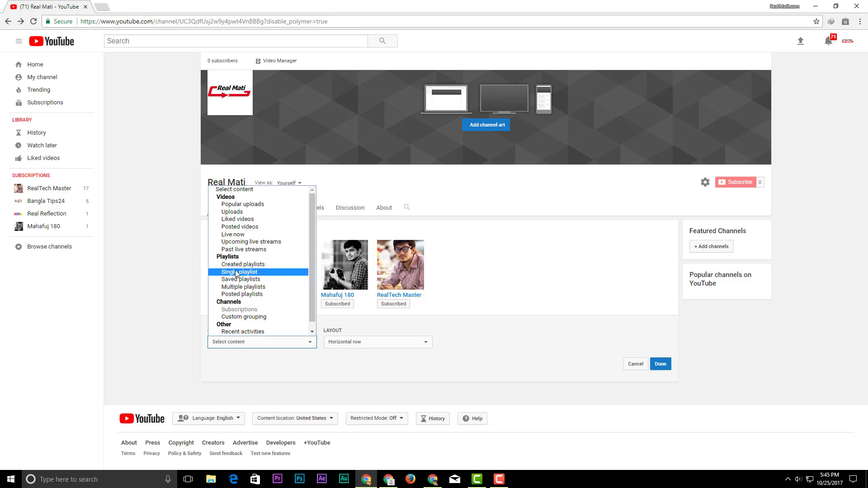
scroll(240, 305, down, 1)
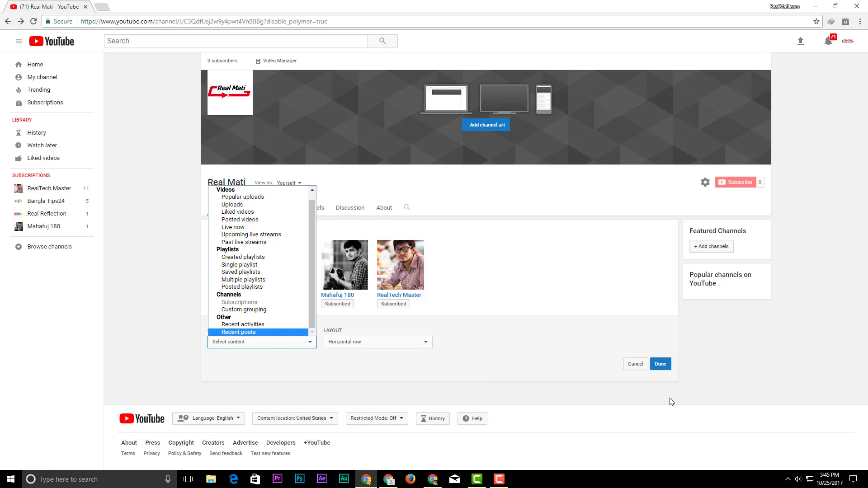
click(243, 197)
click(364, 343)
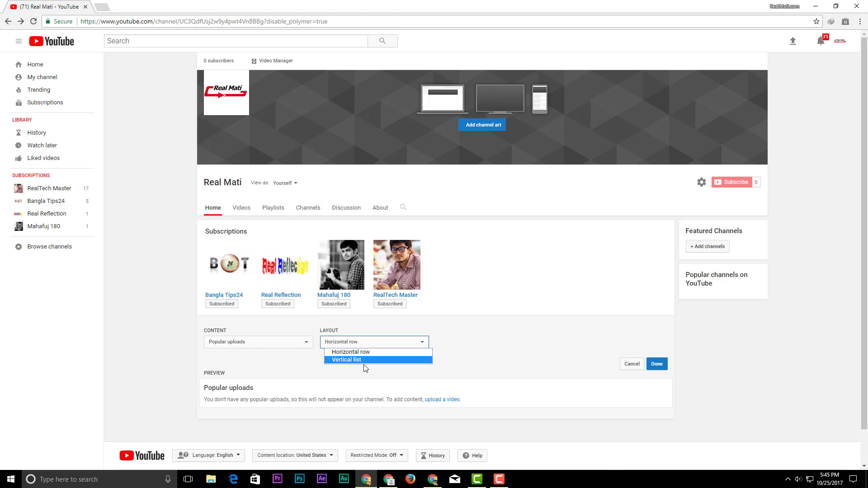
click(353, 361)
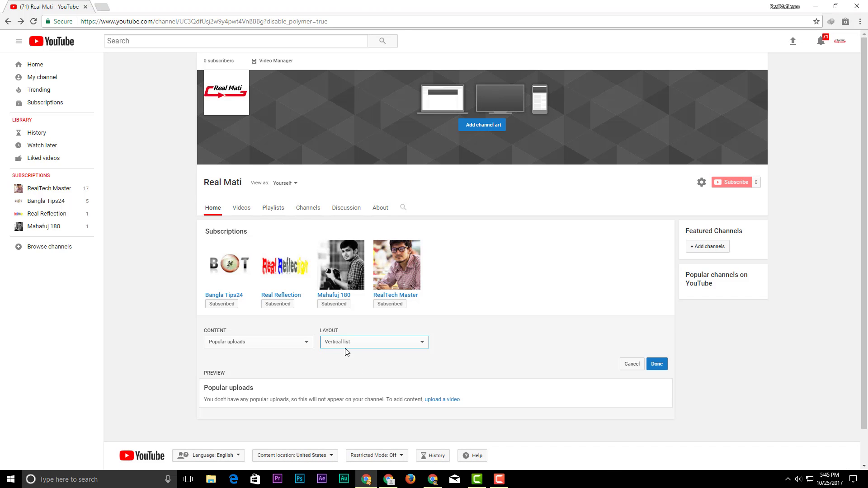
click(343, 344)
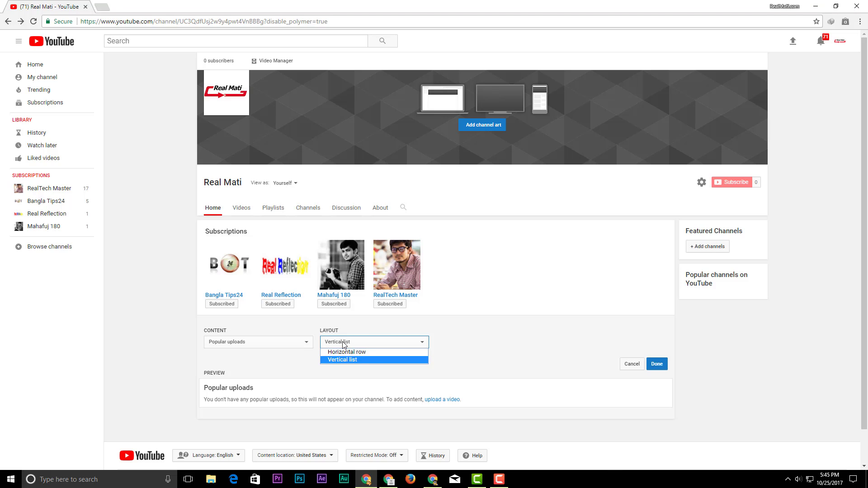
click(474, 340)
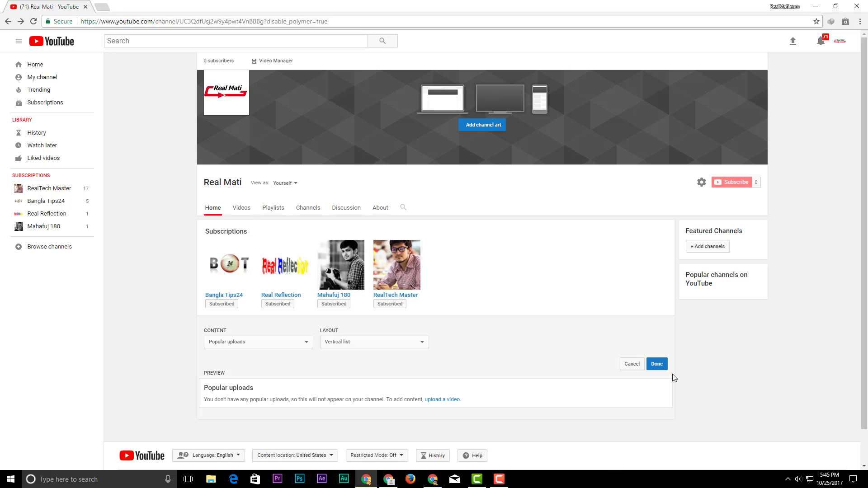
click(656, 365)
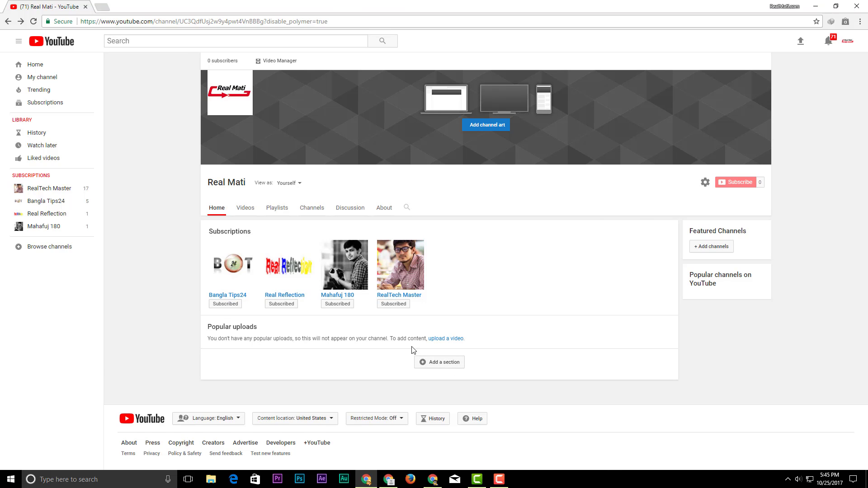
Add a Saved playlists section below Popular uploads with the Vertical list layout.
click(426, 362)
scroll(228, 375, down, 1)
click(236, 344)
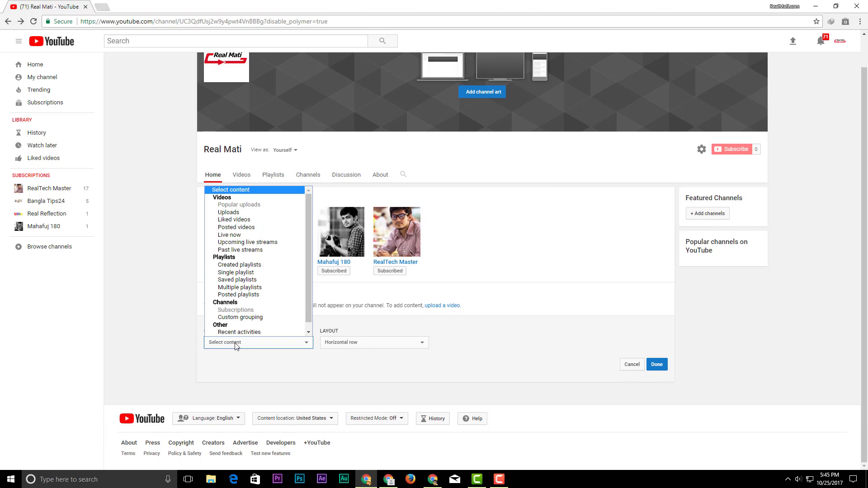
scroll(243, 260, down, 1)
click(243, 273)
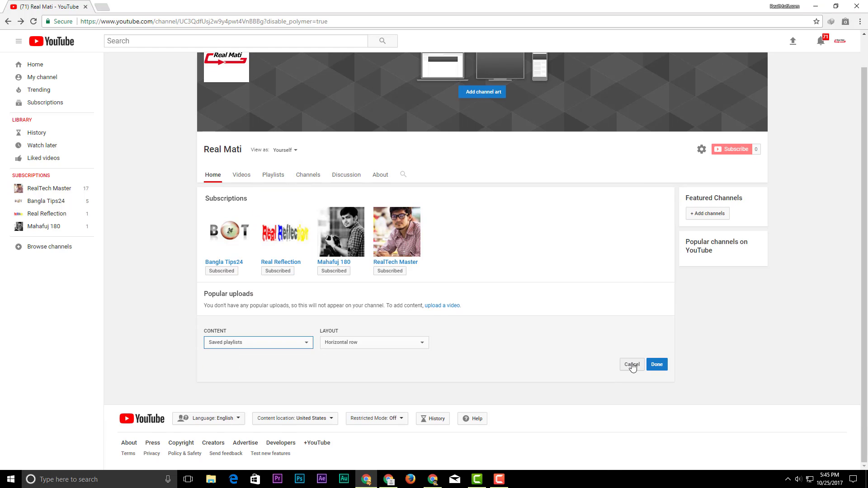
click(355, 342)
click(349, 359)
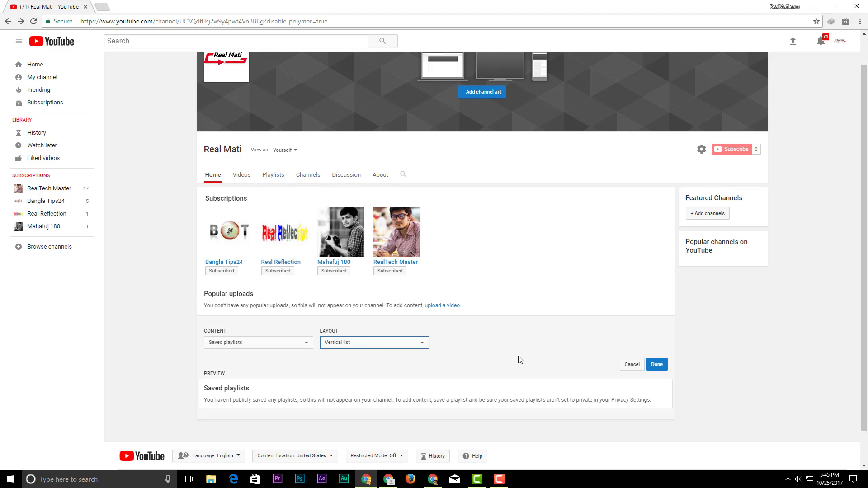
scroll(519, 360, up, 1)
click(656, 397)
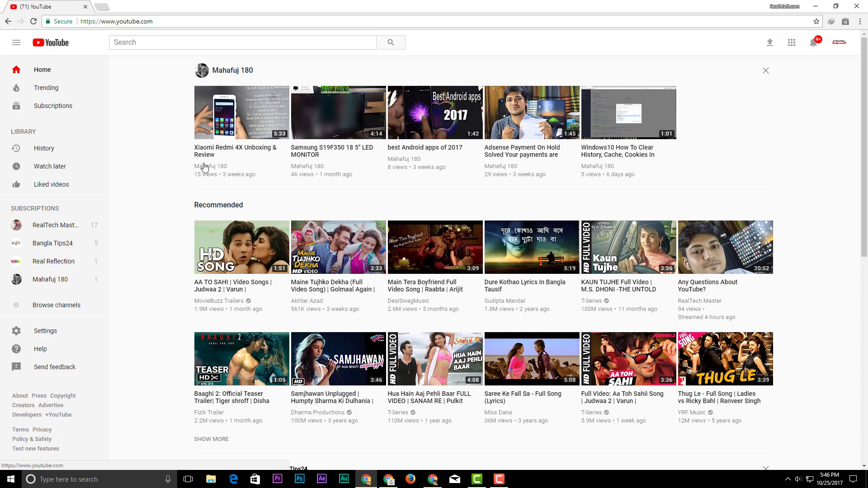
click(841, 47)
click(842, 49)
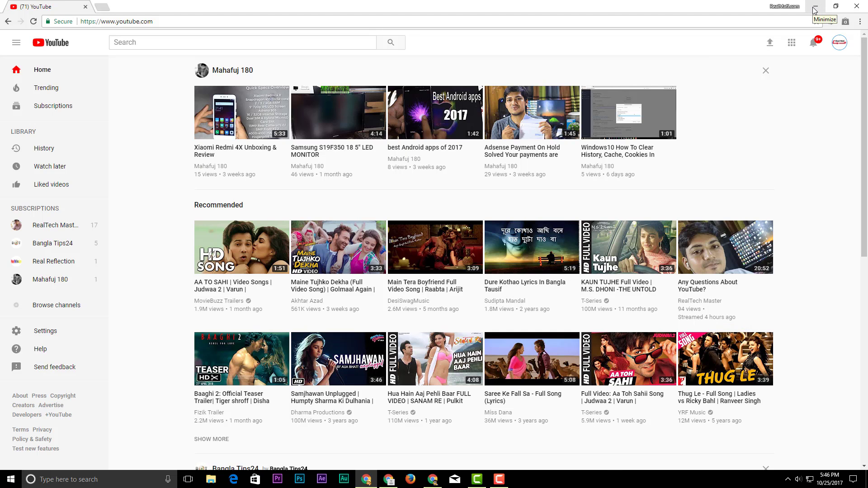
click(814, 10)
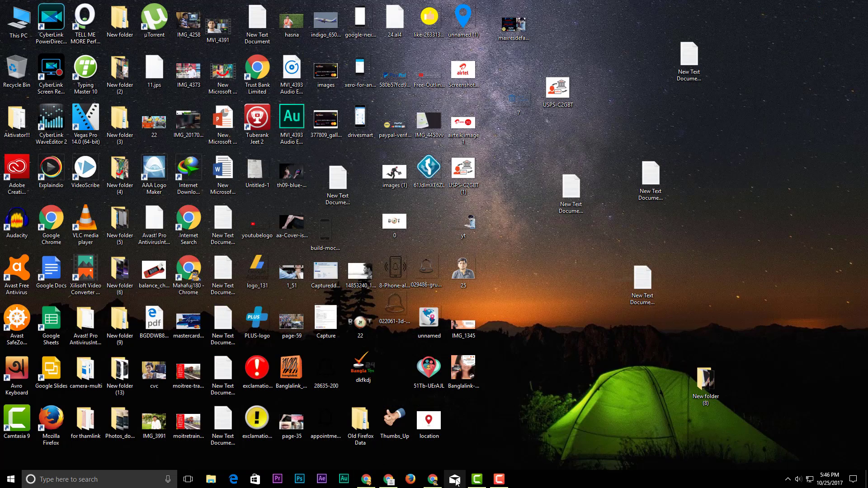
click(367, 479)
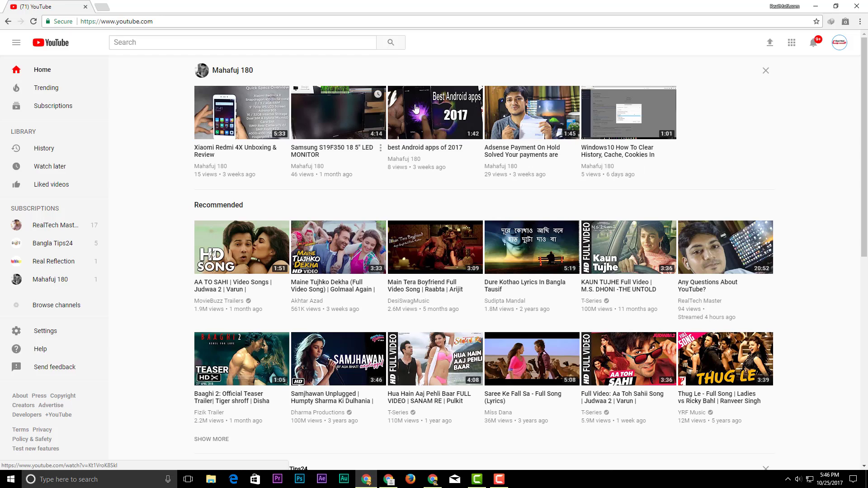
Open the YouTube video upload page.
click(771, 43)
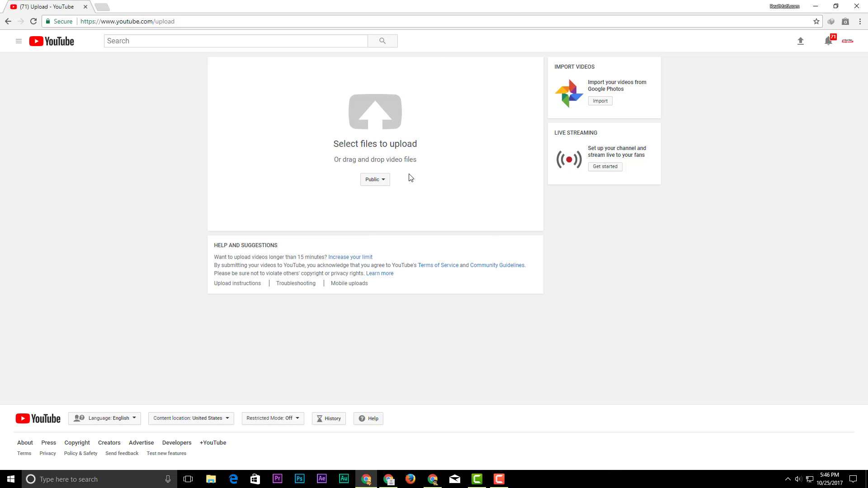
double_click(513, 4)
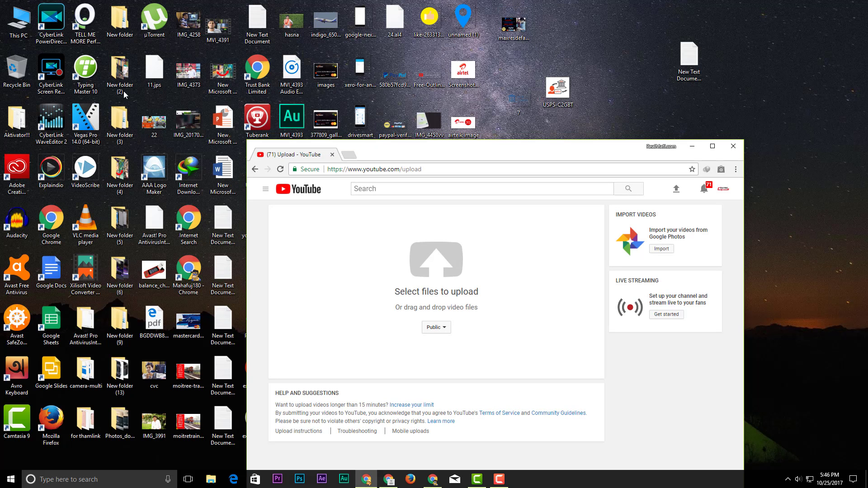
double_click(579, 156)
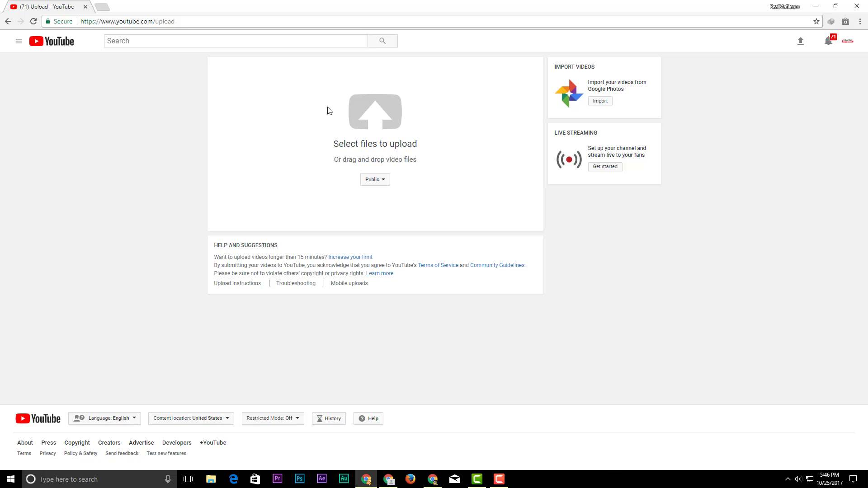
click(375, 112)
scroll(379, 99, down, 5)
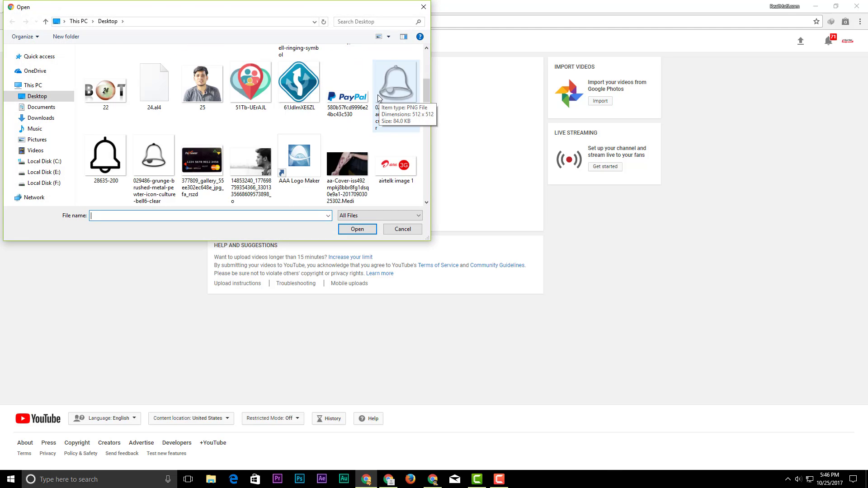
scroll(378, 98, down, 3)
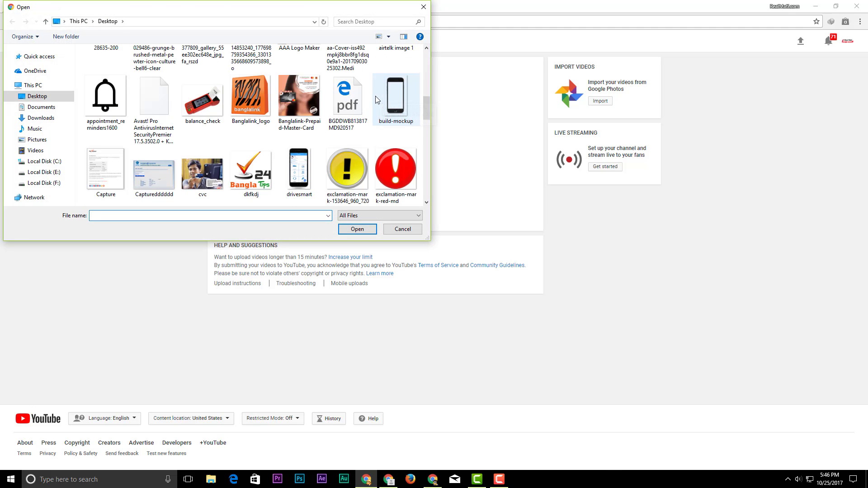
click(36, 109)
double_click(253, 74)
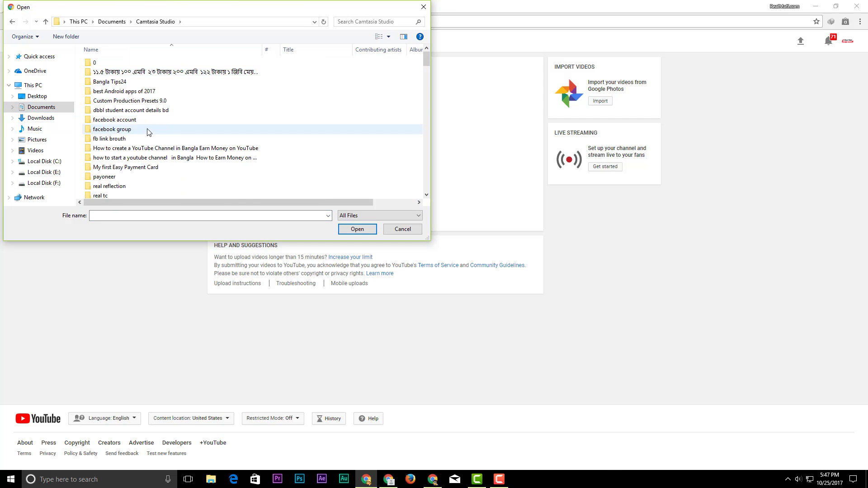
scroll(148, 131, down, 2)
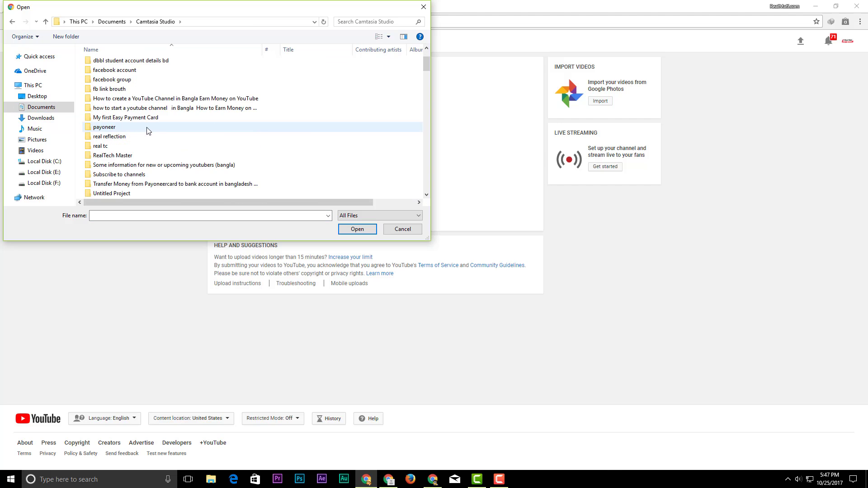
double_click(142, 99)
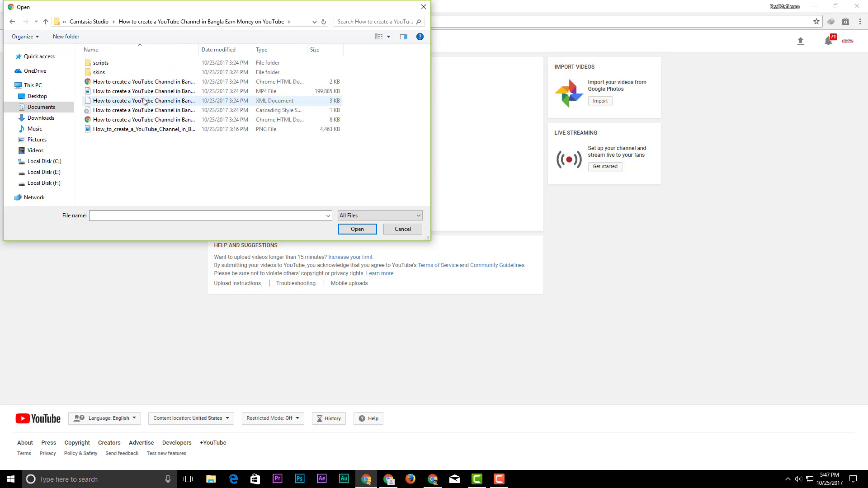
click(401, 230)
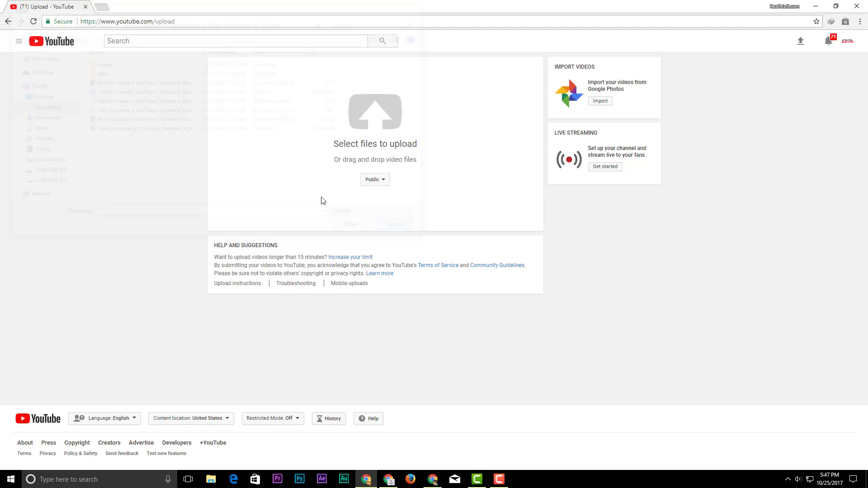
Switch to the other browser window and examine the title of RealTech Master's My first Easy Payment Card video on its edit page.
click(389, 480)
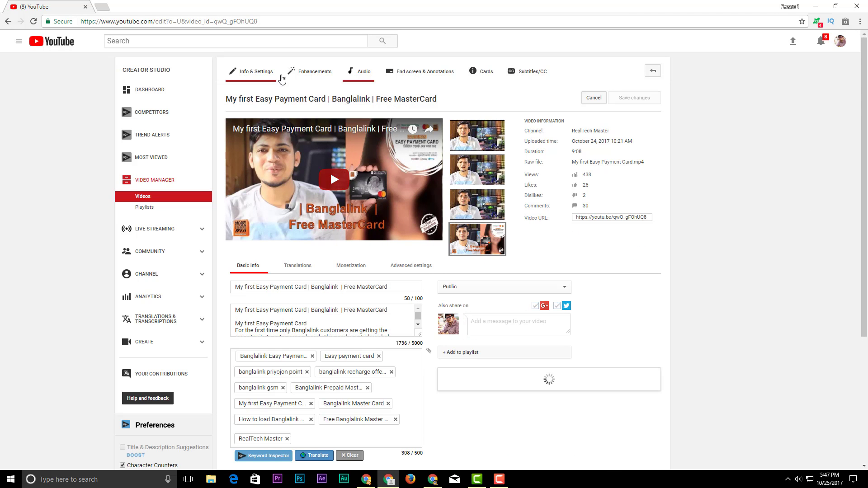
scroll(269, 230, down, 1)
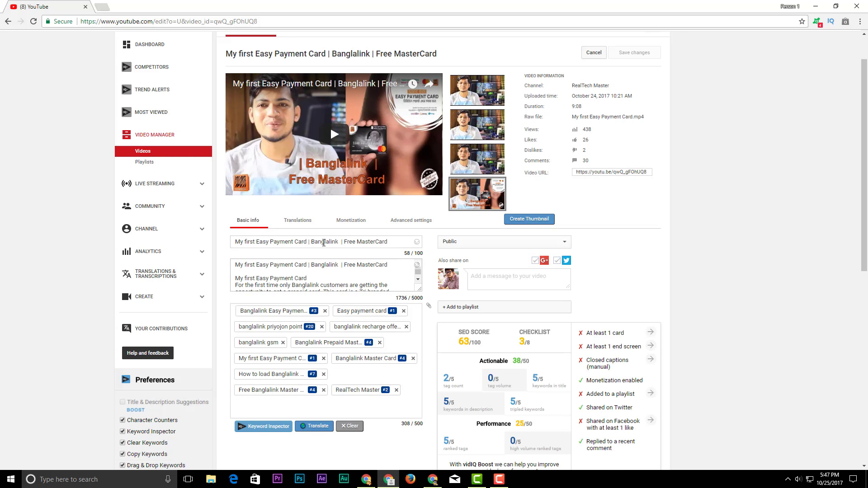
click(235, 240)
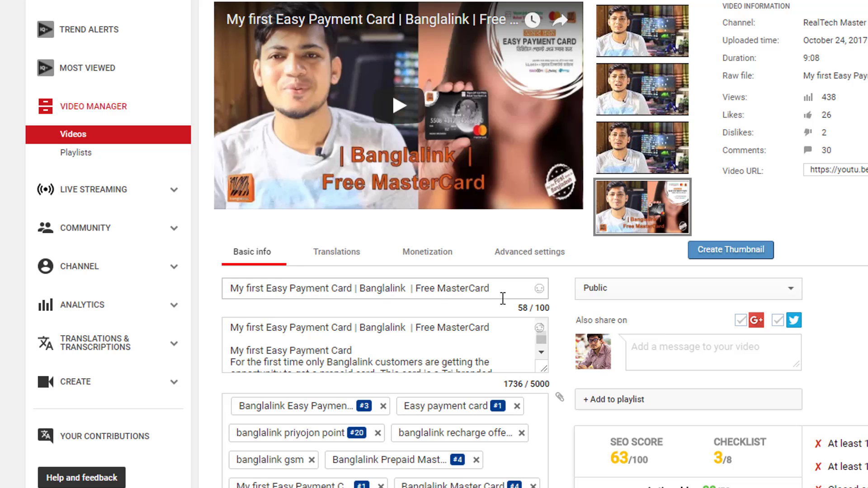
Enlarge the video's description box and read through the full description down to the subscribe and social links.
scroll(474, 291, down, 3)
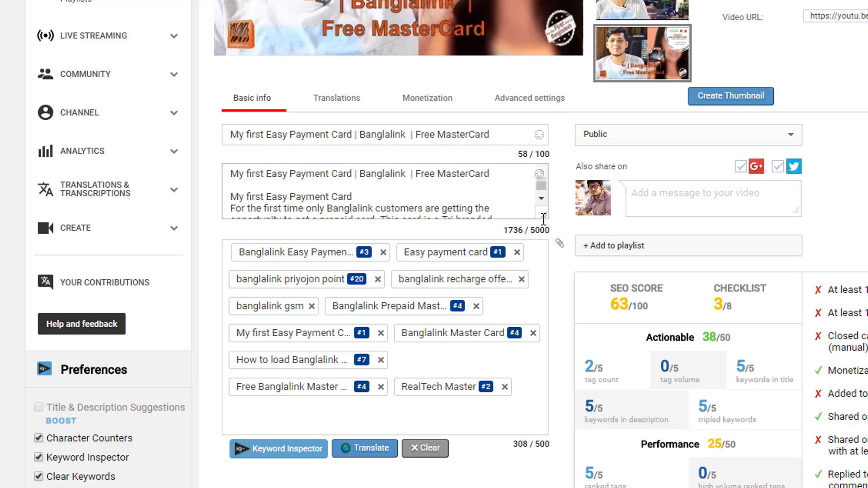
click(544, 216)
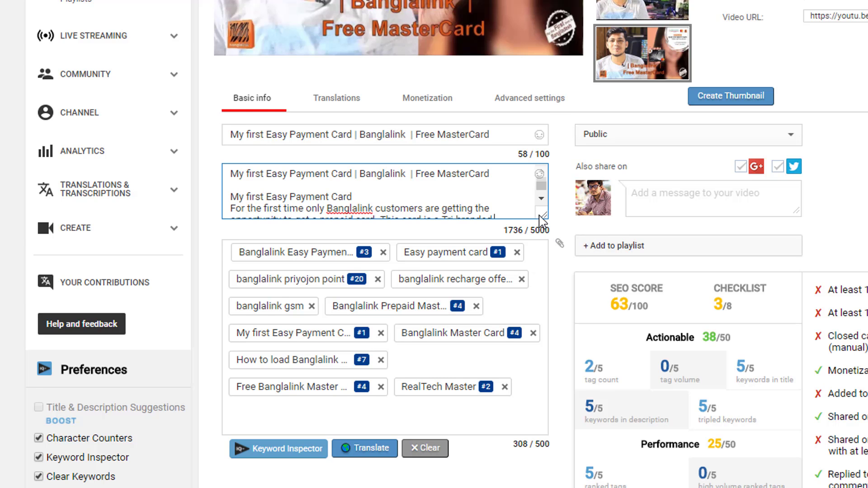
drag(542, 222, 545, 370)
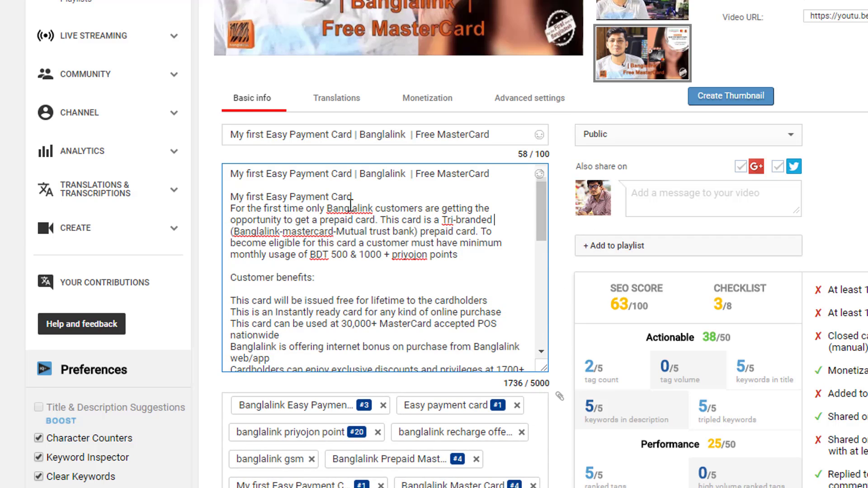
scroll(447, 238, down, 12)
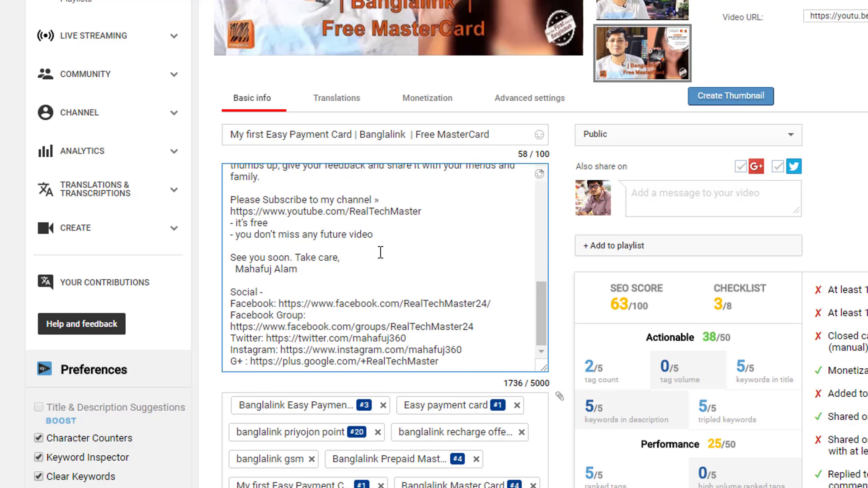
scroll(406, 263, down, 1)
scroll(469, 227, up, 6)
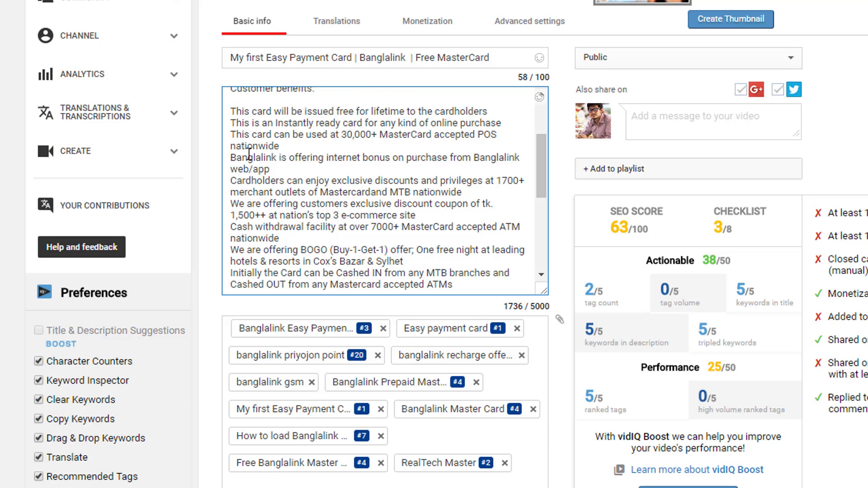
Examine the video's tags and their character count below the description.
scroll(373, 97, down, 3)
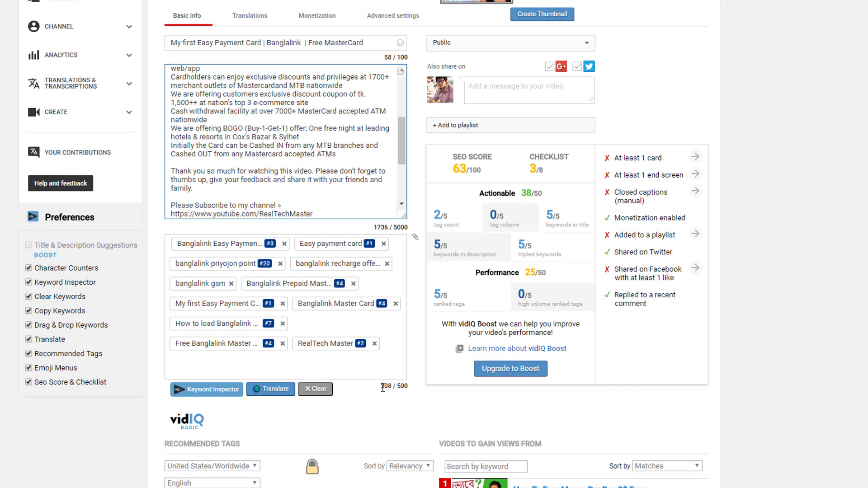
drag(383, 387, 392, 387)
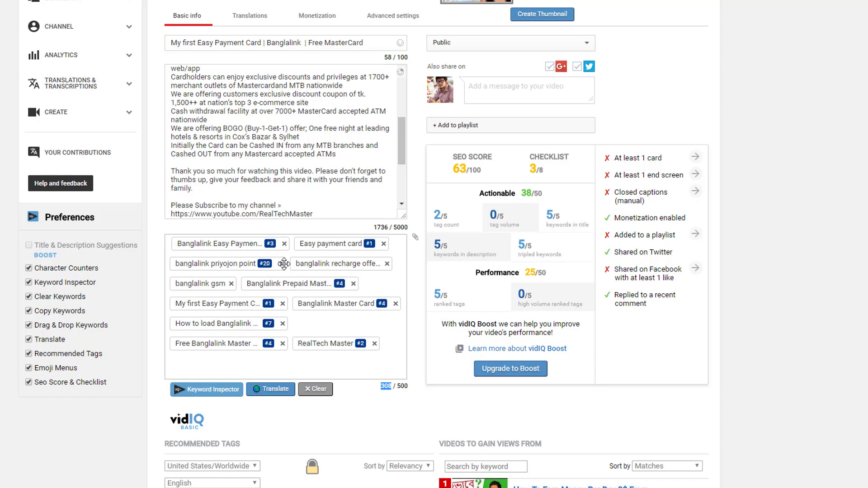